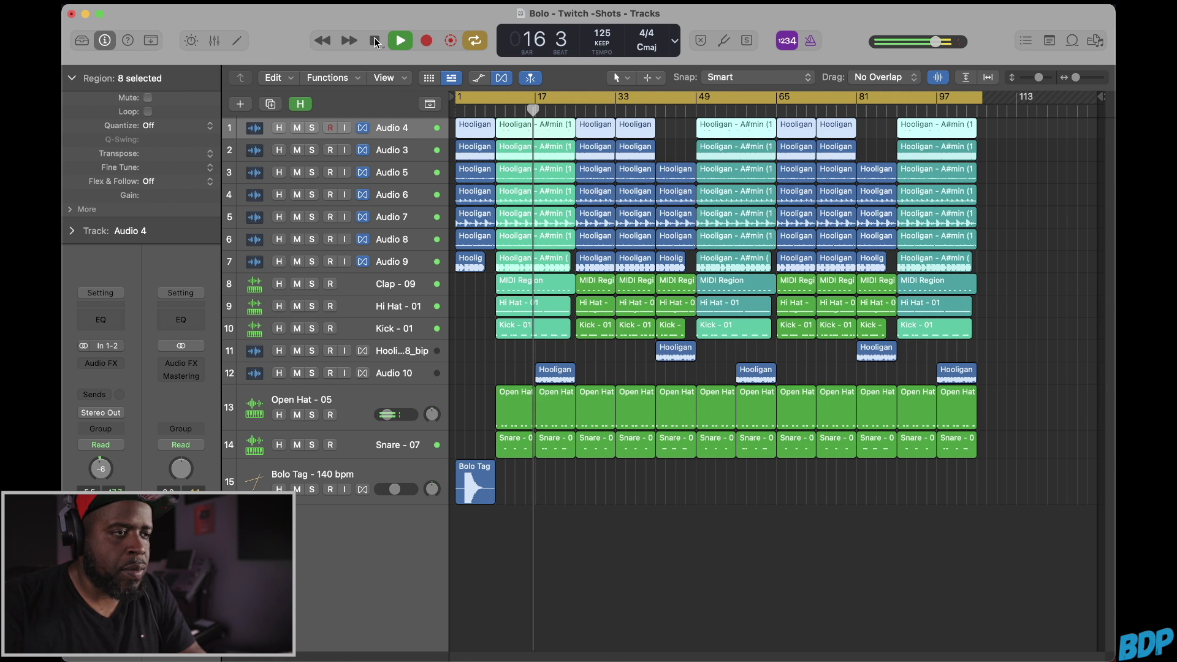
# - Stop the beat and set the cycle range to span bar 1 to bar 108
pyautogui.click(375, 42)
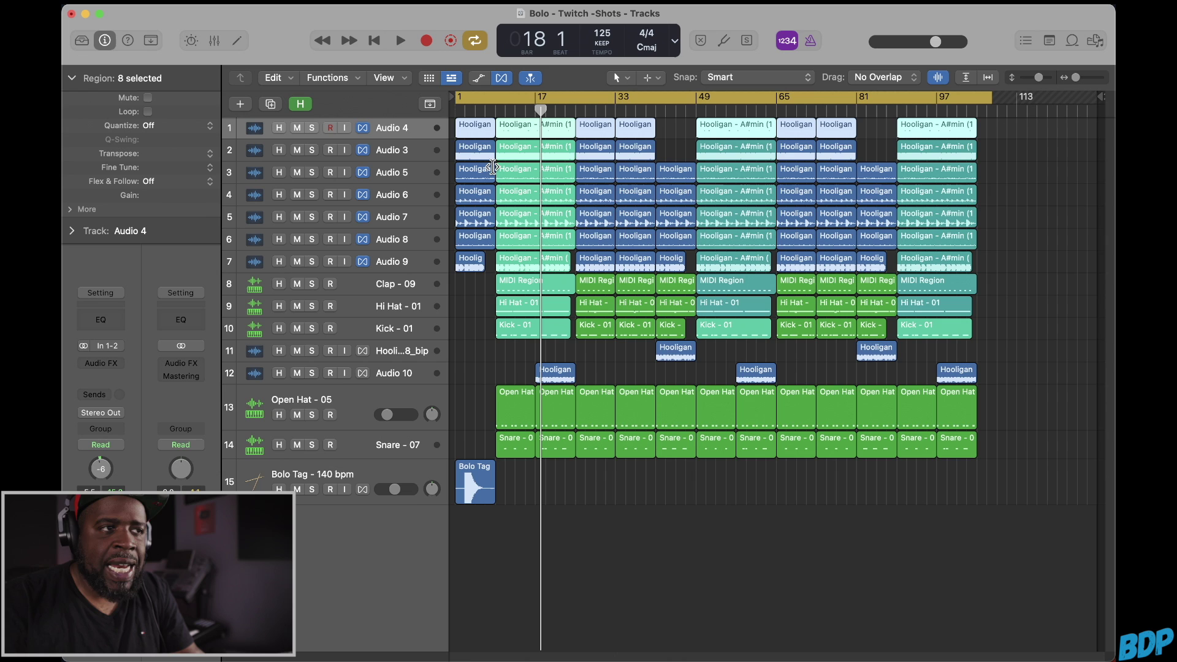
pyautogui.moveTo(457, 98)
pyautogui.mouseDown()
pyautogui.moveTo(592, 101)
pyautogui.moveTo(445, 107)
pyautogui.mouseUp()
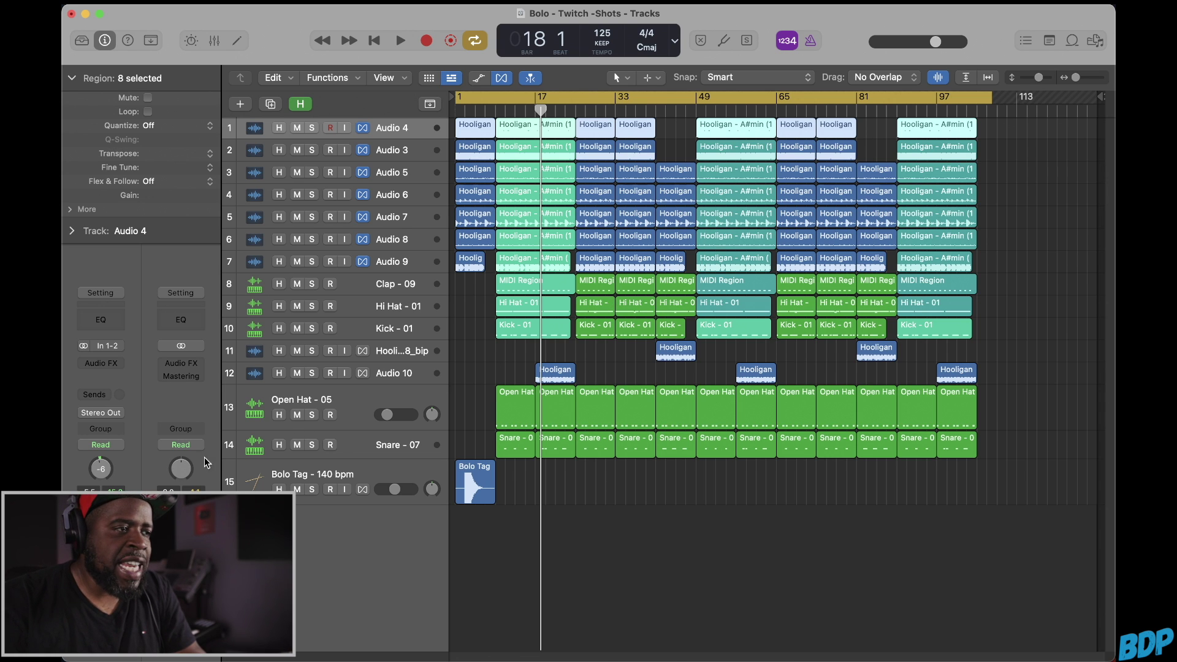
# - Open the Stereo Out's Mastering Assistant, showing its analyzed EQ curve, Transparent character and 100% Auto EQ
pyautogui.click(184, 376)
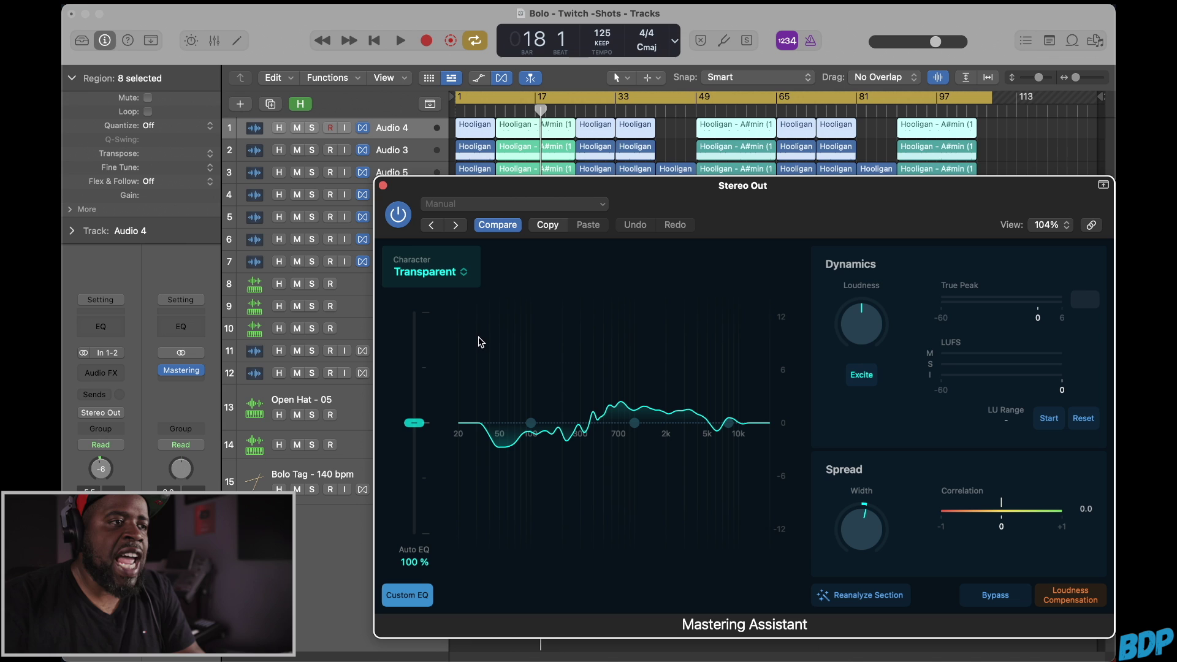
pyautogui.click(459, 274)
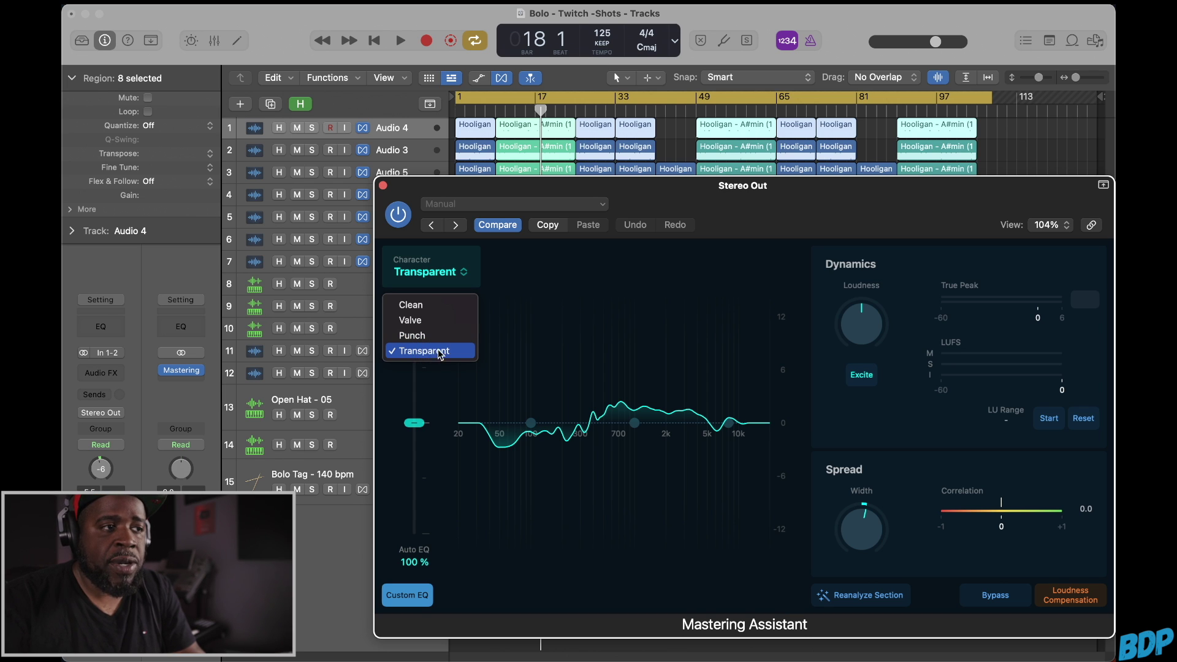
pyautogui.click(557, 337)
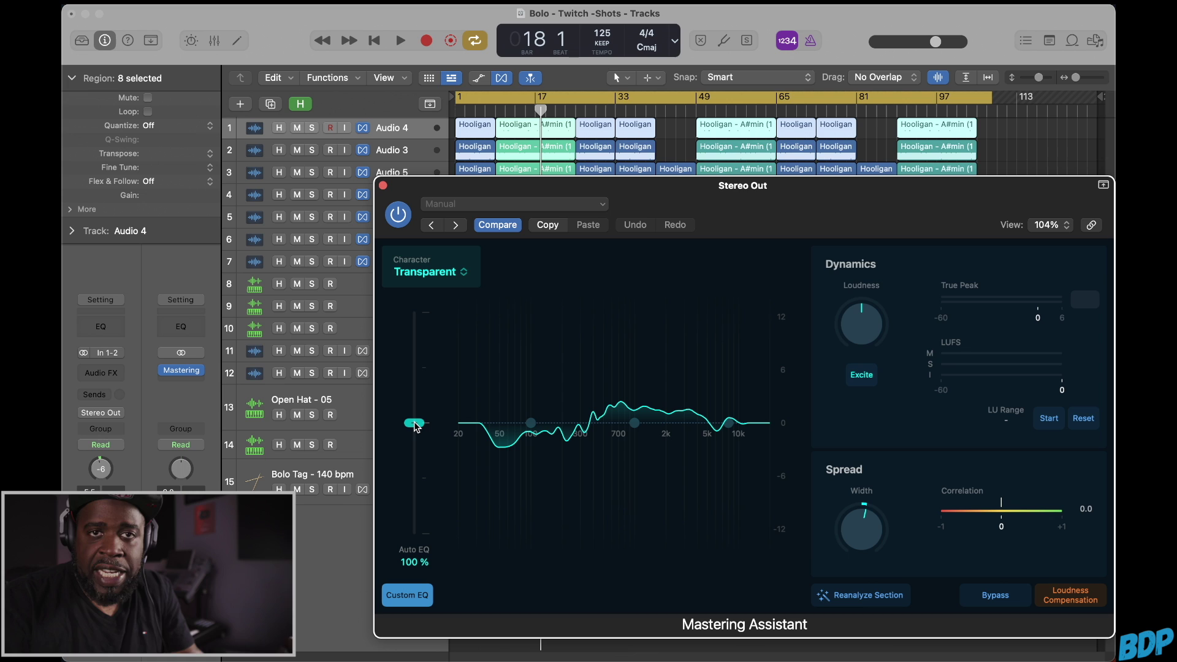
pyautogui.moveTo(415, 426)
pyautogui.mouseDown()
pyautogui.moveTo(417, 579)
pyautogui.moveTo(409, 302)
pyautogui.moveTo(421, 427)
pyautogui.mouseUp()
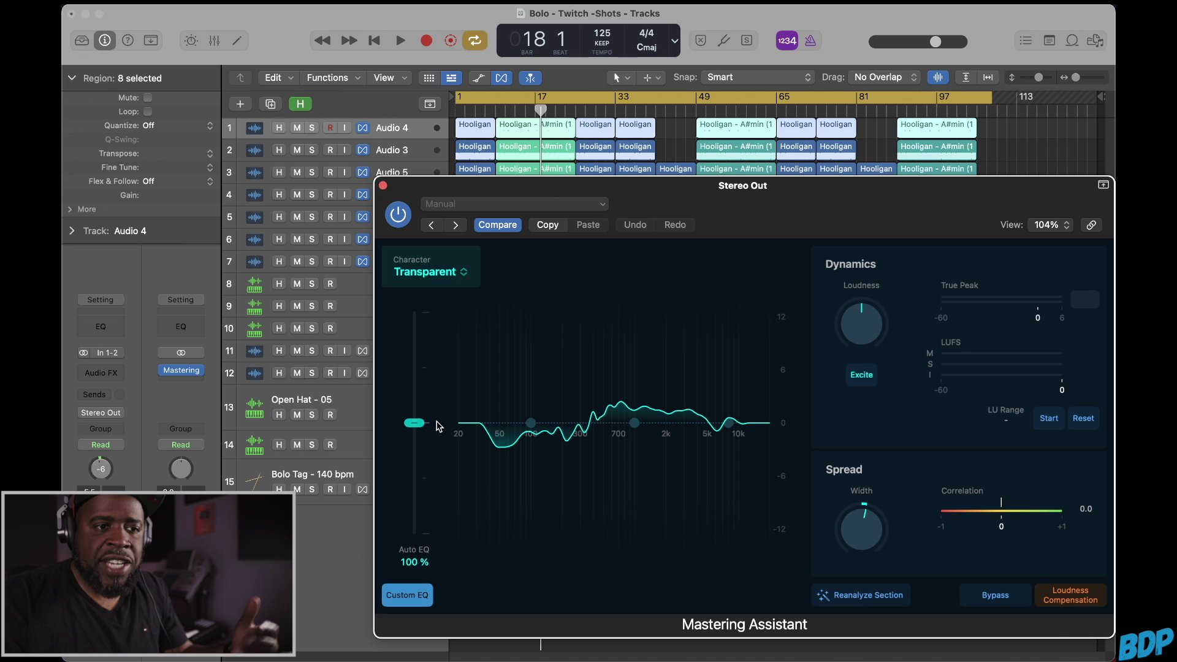
pyautogui.click(1073, 602)
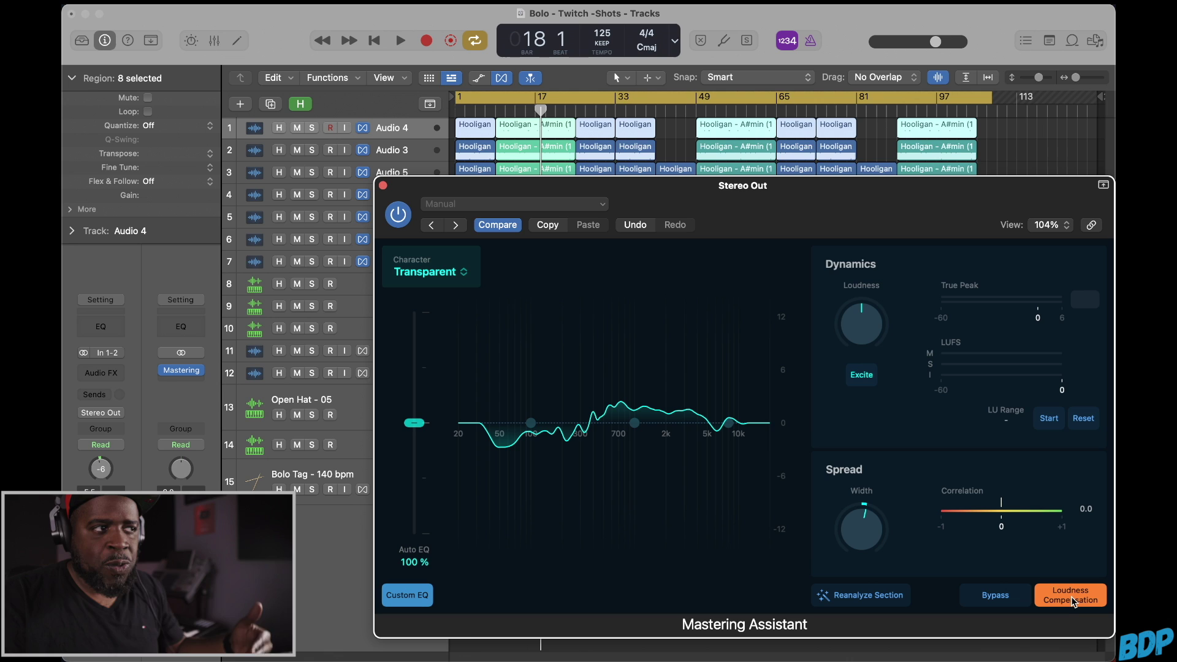
pyautogui.click(1073, 601)
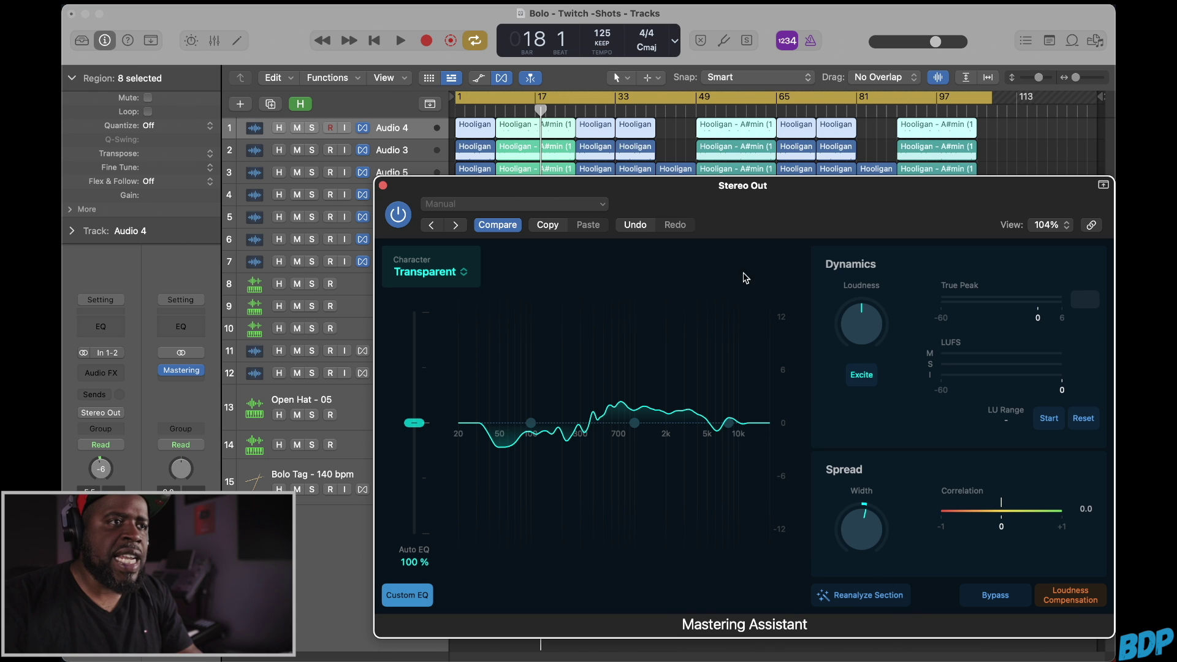
# - Shorten the cycle to a loop of a few bars starting at bar 9
pyautogui.click(576, 101)
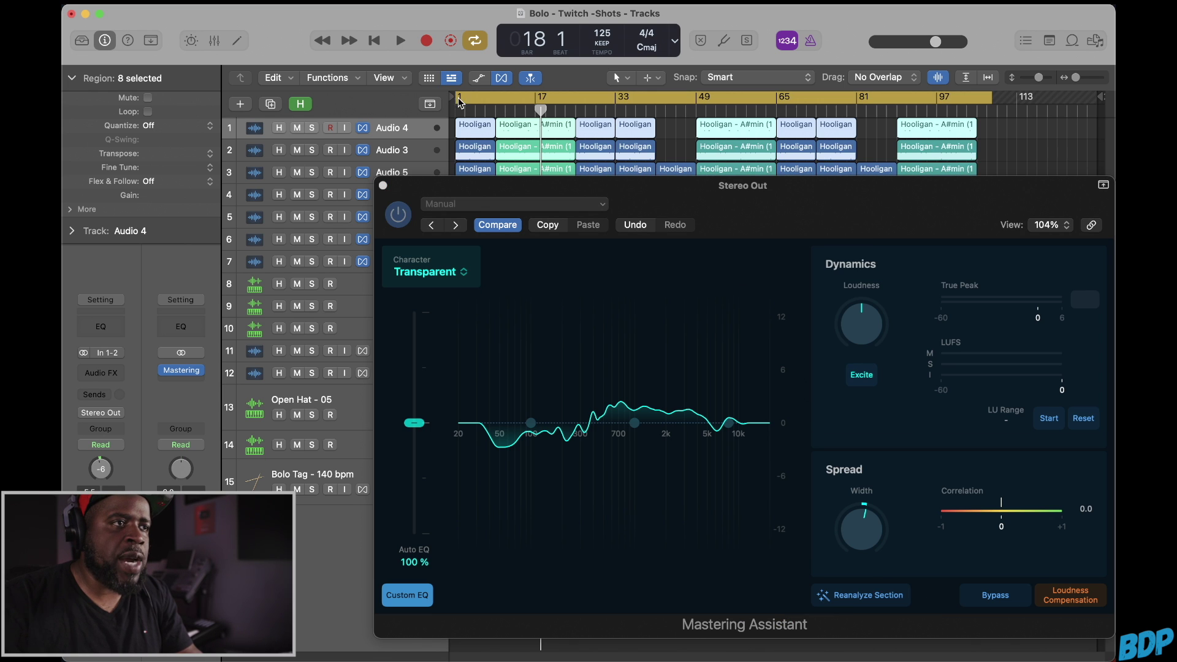
pyautogui.moveTo(458, 98); pyautogui.dragTo(495, 98)
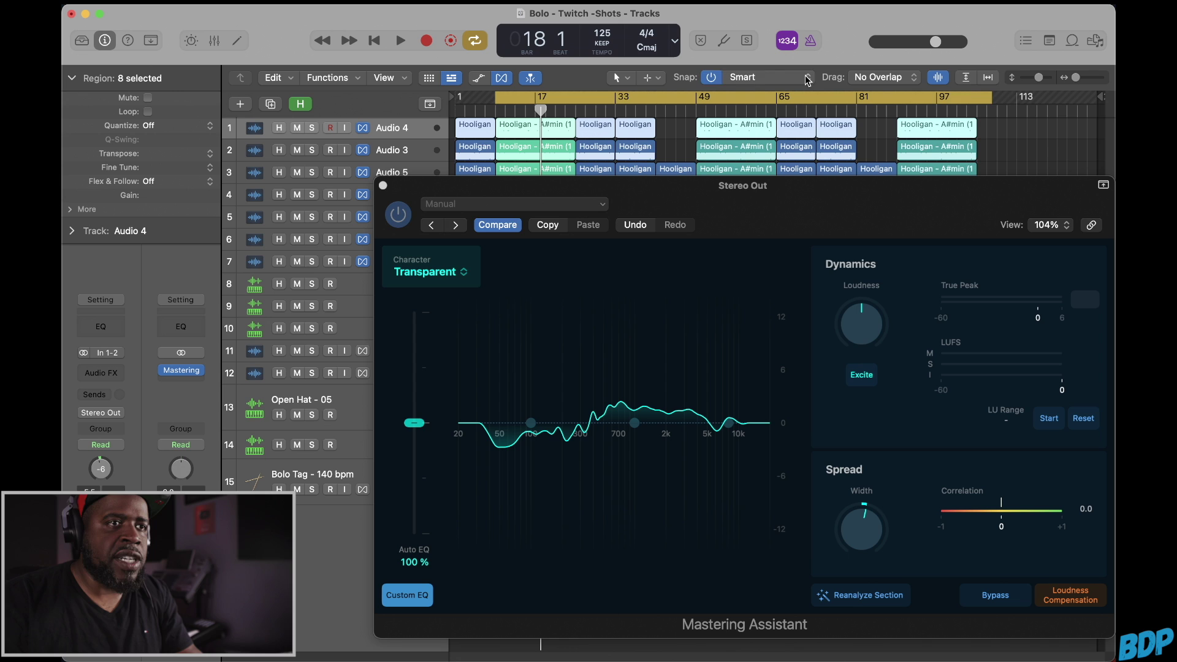
pyautogui.moveTo(999, 97); pyautogui.dragTo(582, 159)
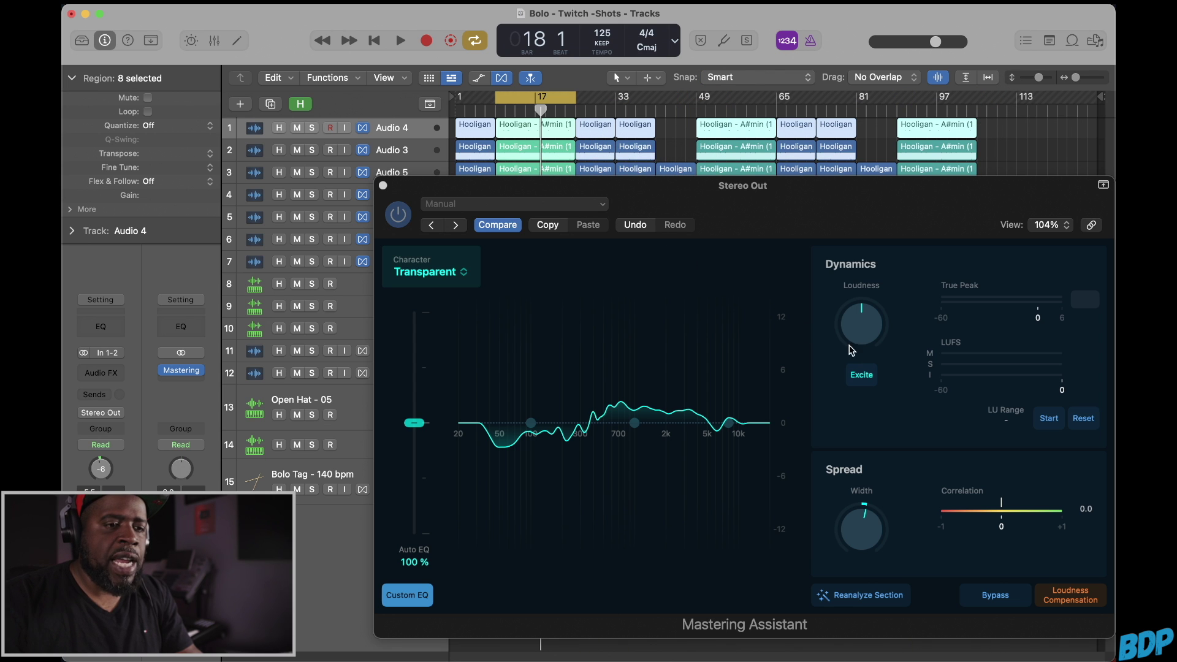
# - Play the loop while toggling mastering bypass on and off, ending active with playback stopped
pyautogui.click(993, 598)
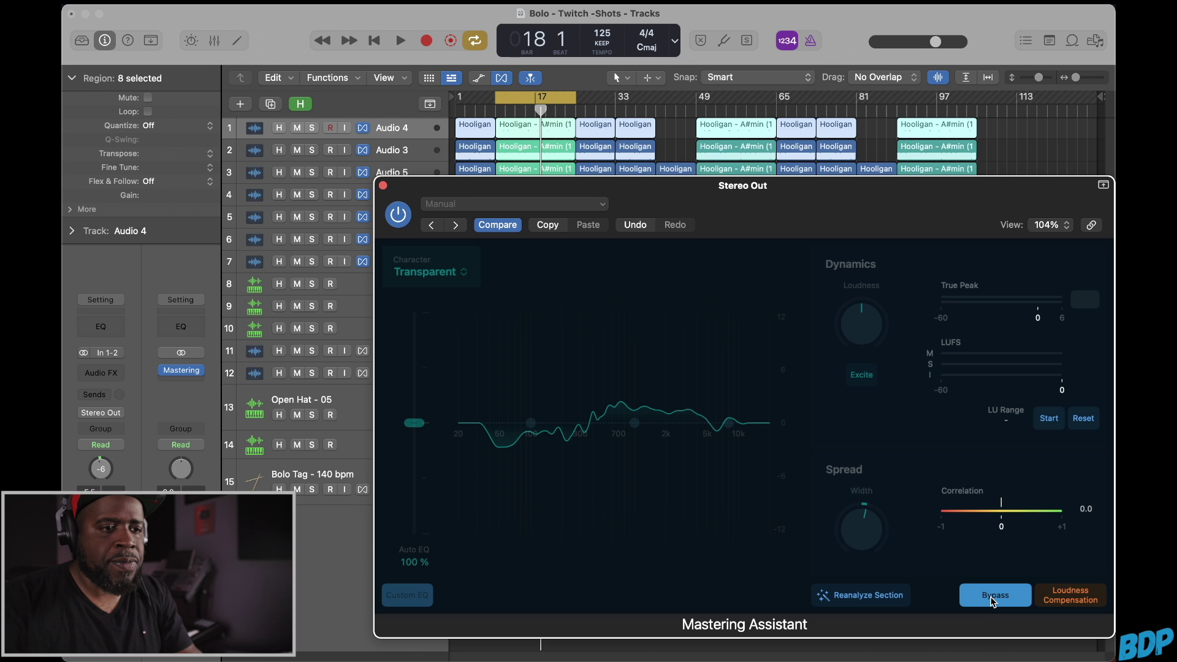
pyautogui.press('space')
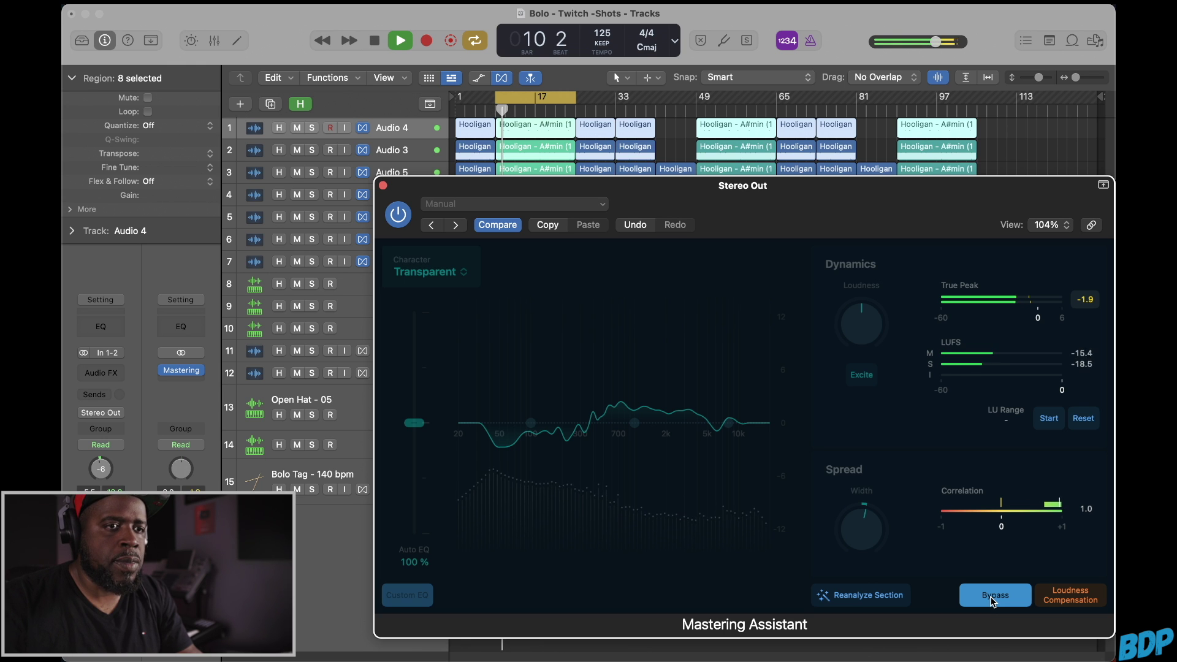
pyautogui.click(993, 598)
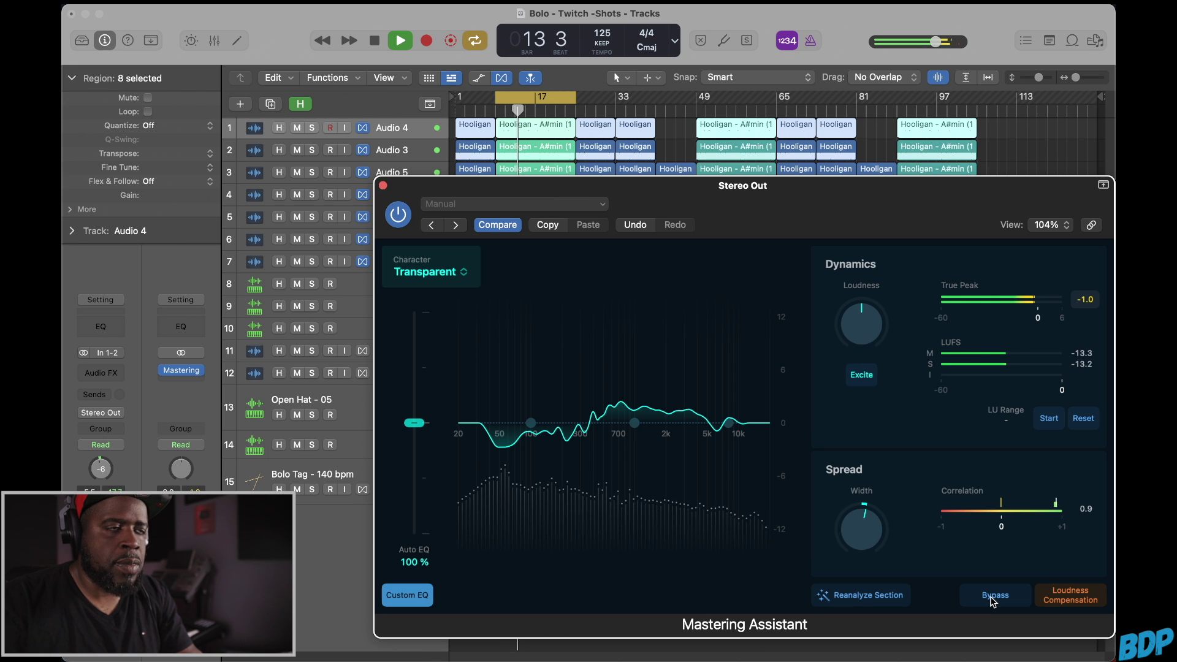
pyautogui.click(994, 598)
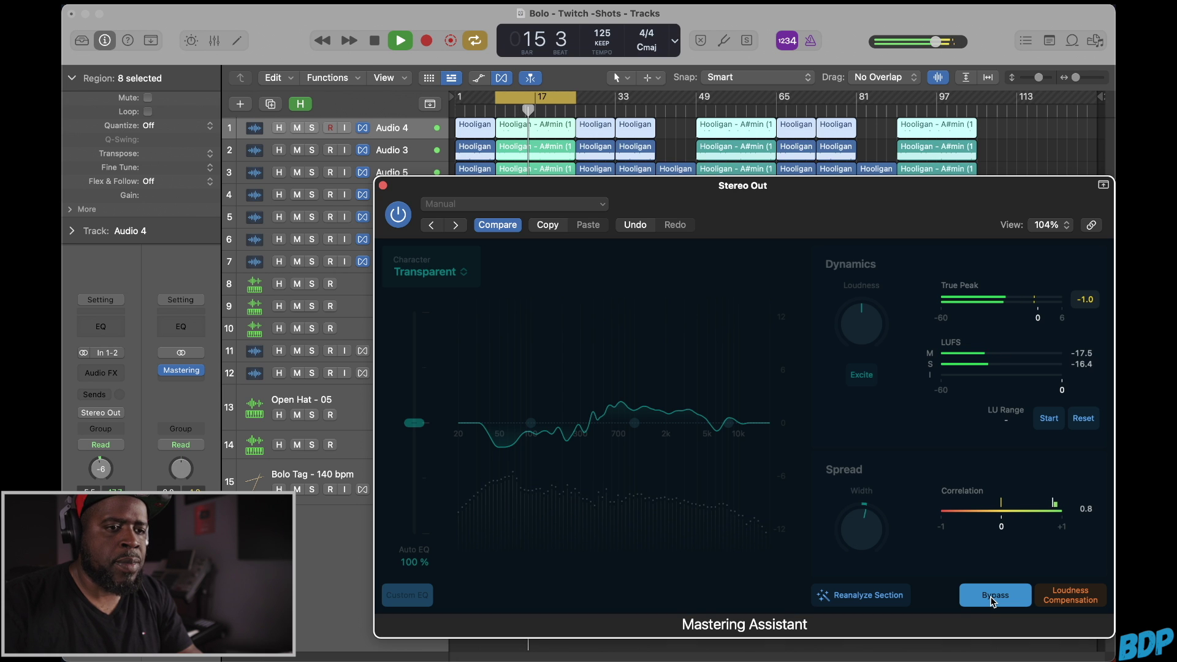
pyautogui.click(992, 597)
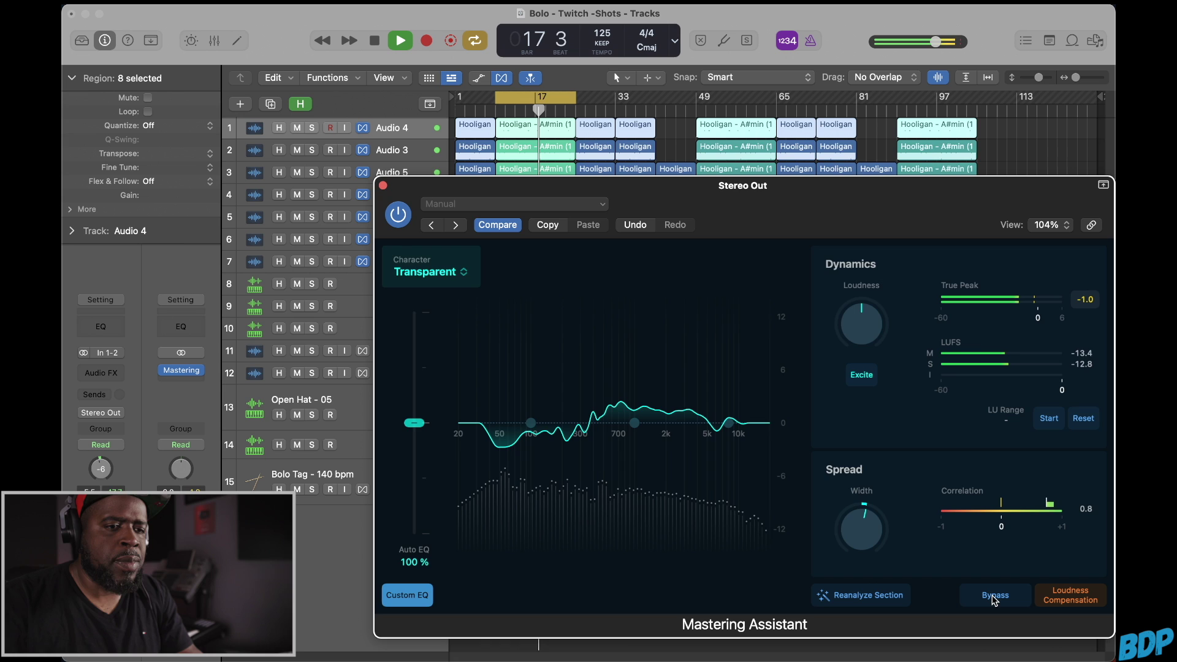
pyautogui.click(993, 598)
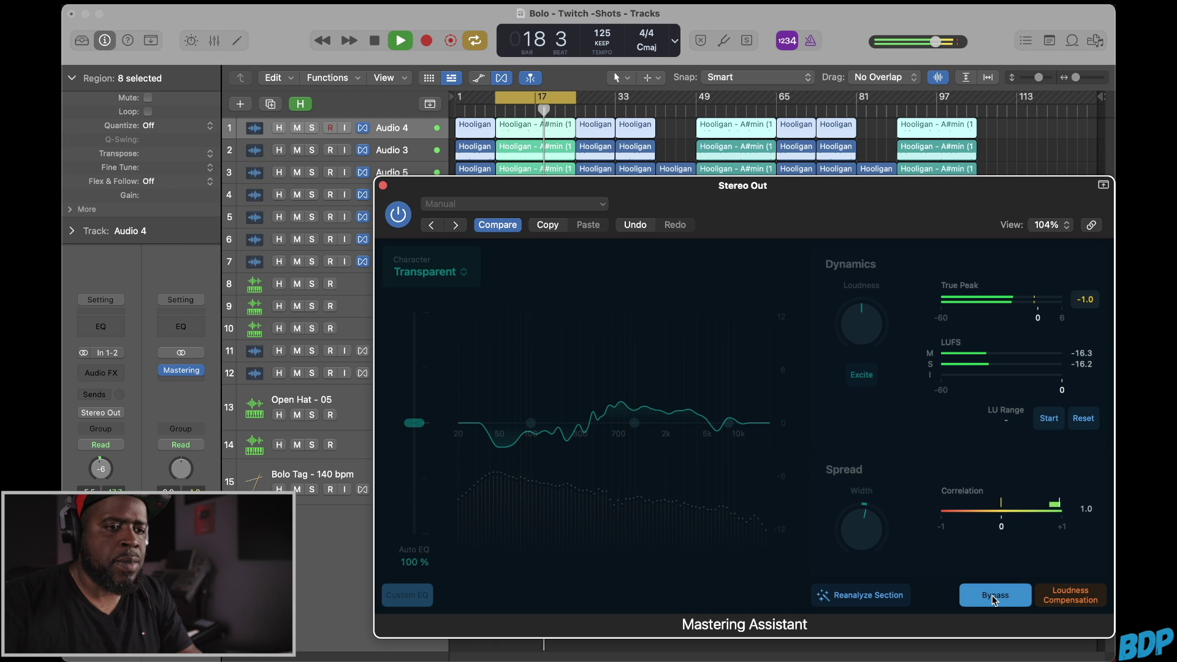
pyautogui.click(993, 598)
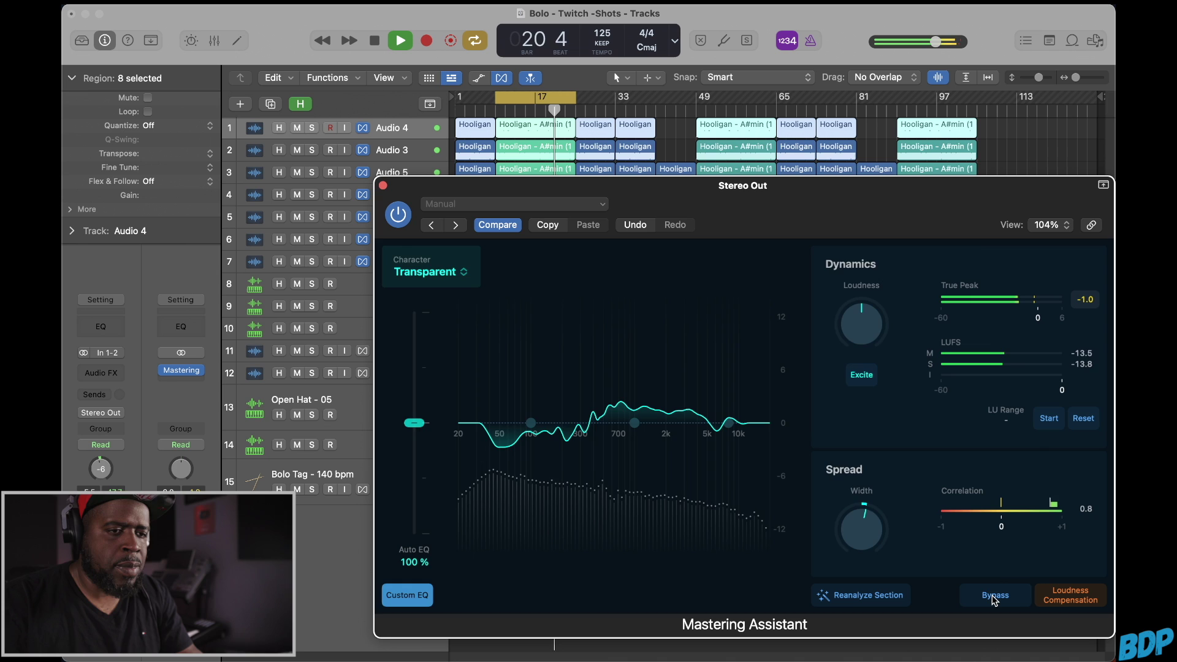
pyautogui.click(994, 595)
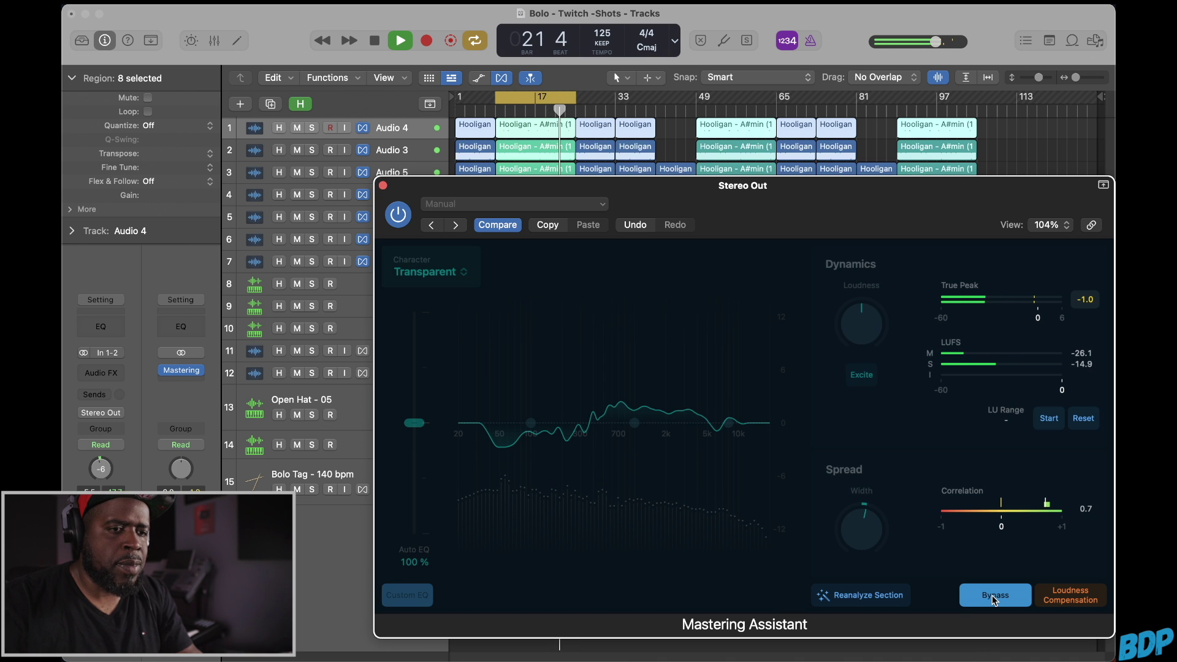
pyautogui.click(992, 595)
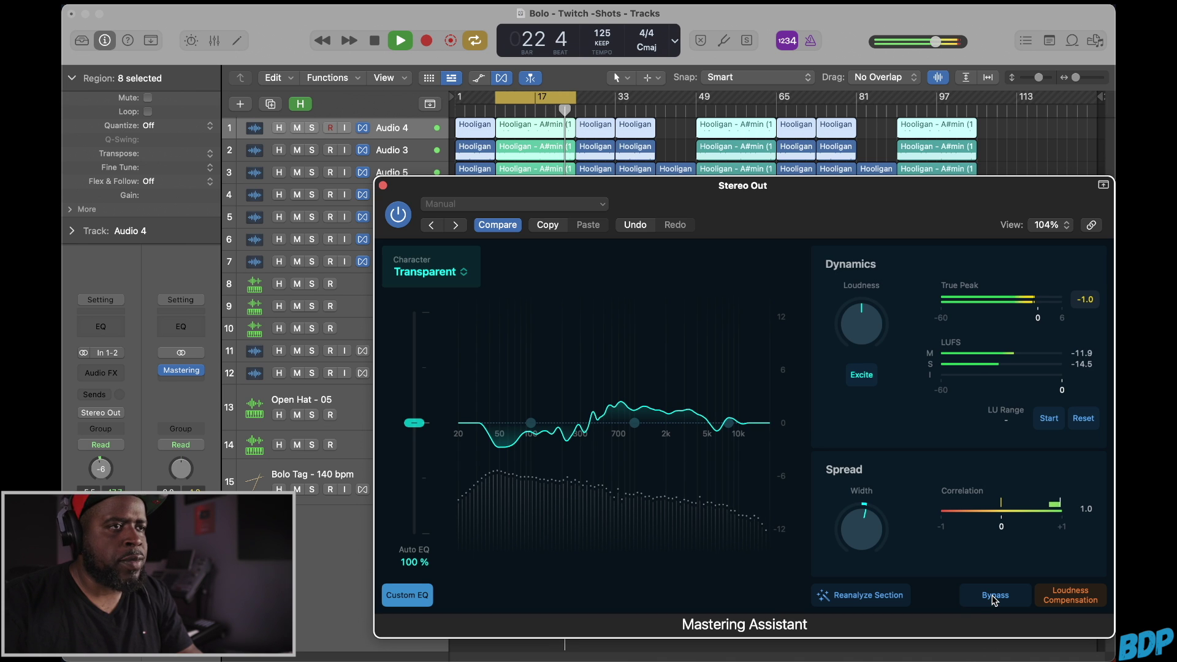
pyautogui.press('space')
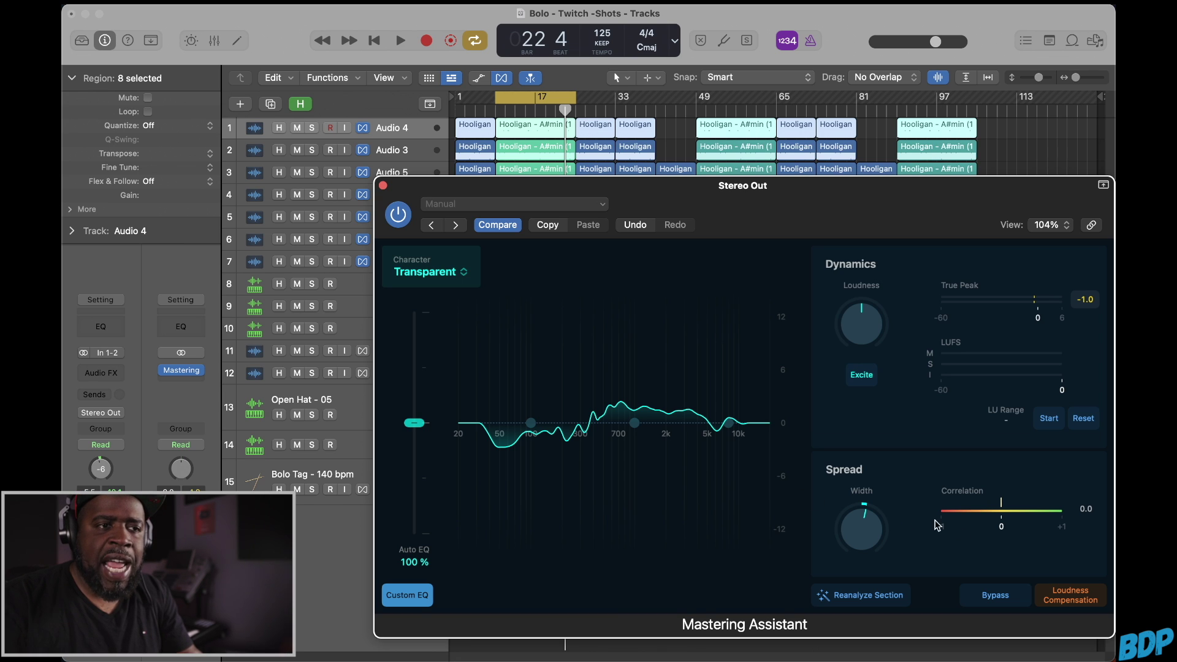
# - Enable Loudness Compensation, then play and bypass mastering twice before stopping at bar 20
pyautogui.click(1067, 602)
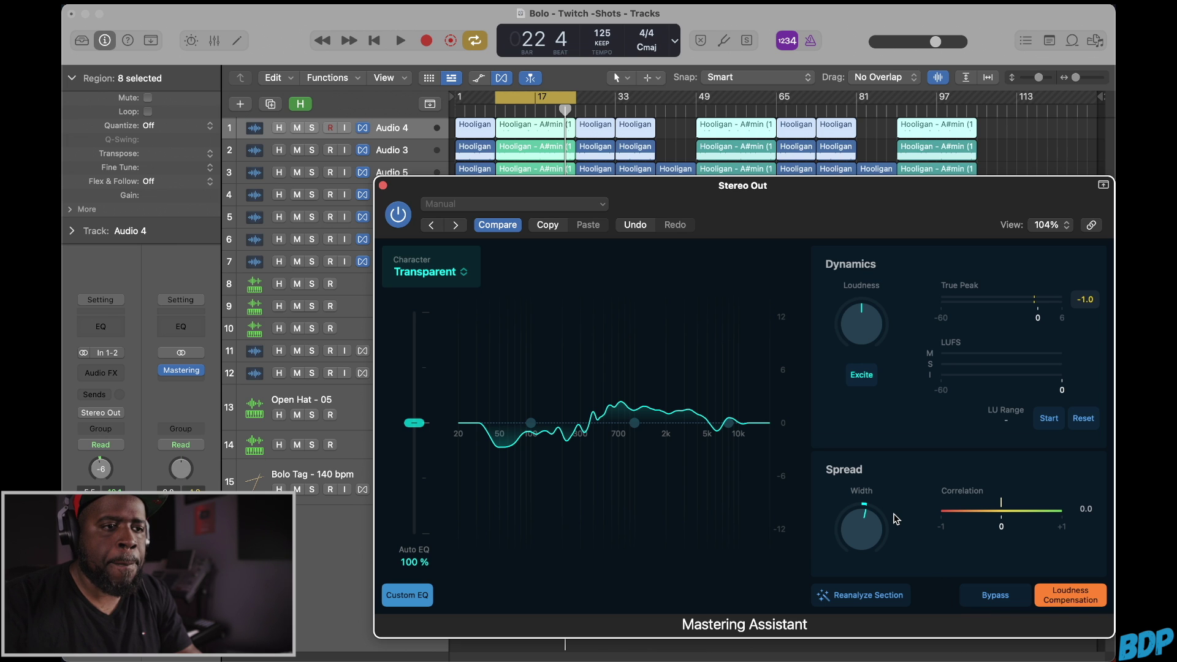
pyautogui.press('space')
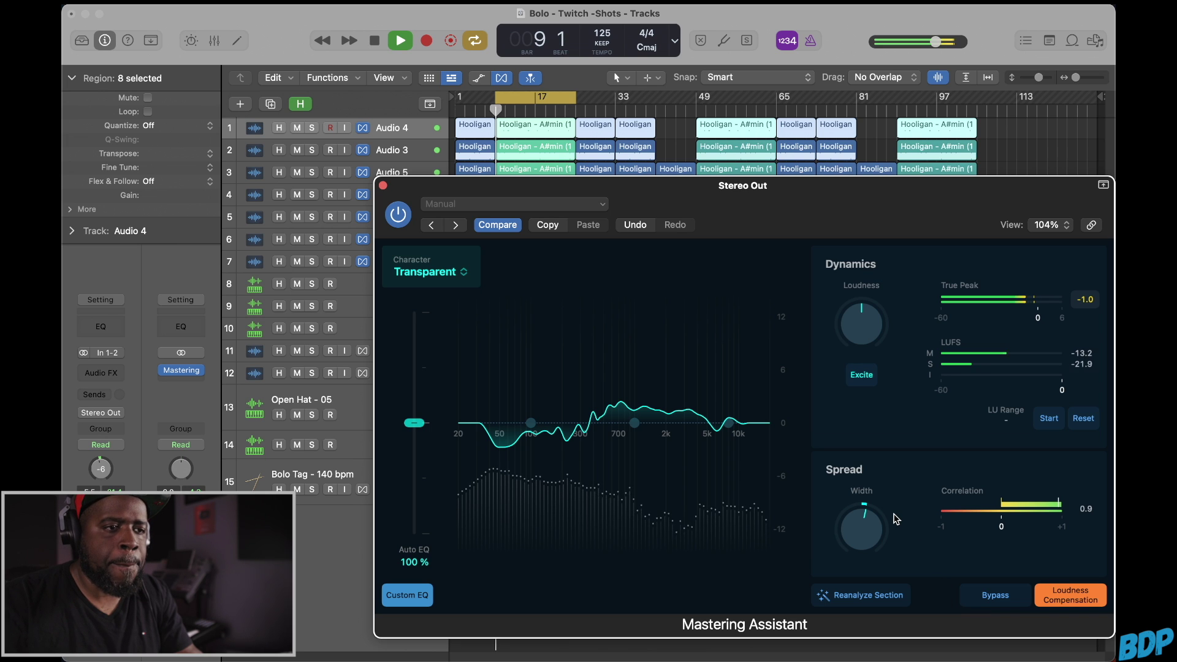
pyautogui.click(993, 596)
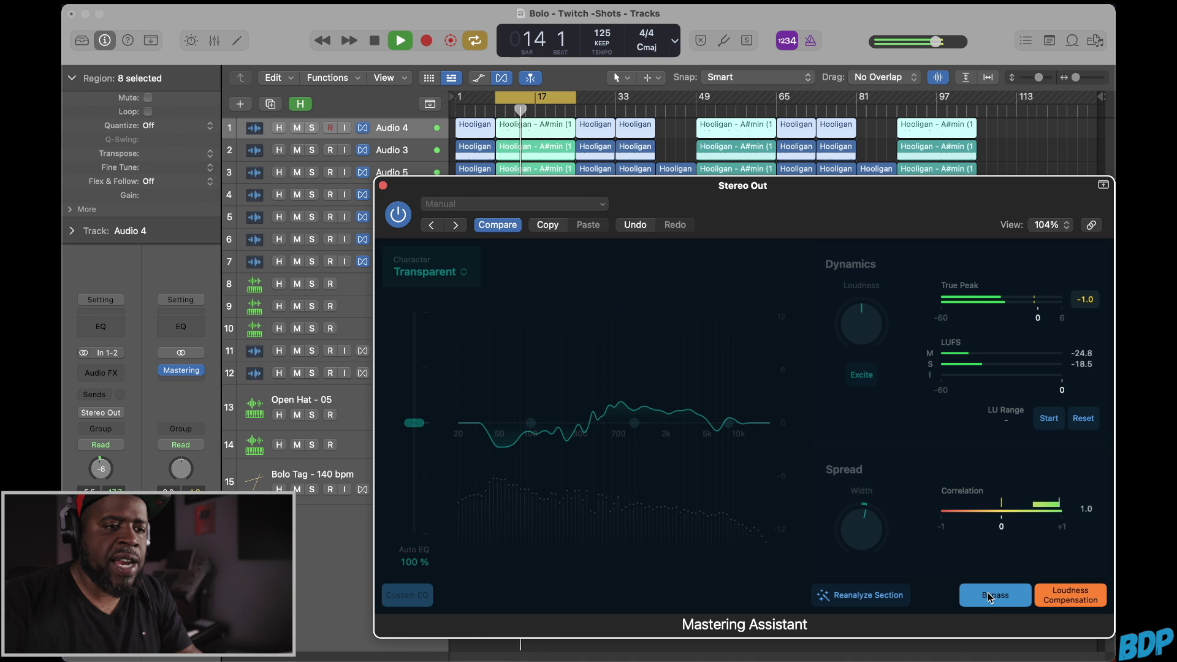
pyautogui.click(990, 595)
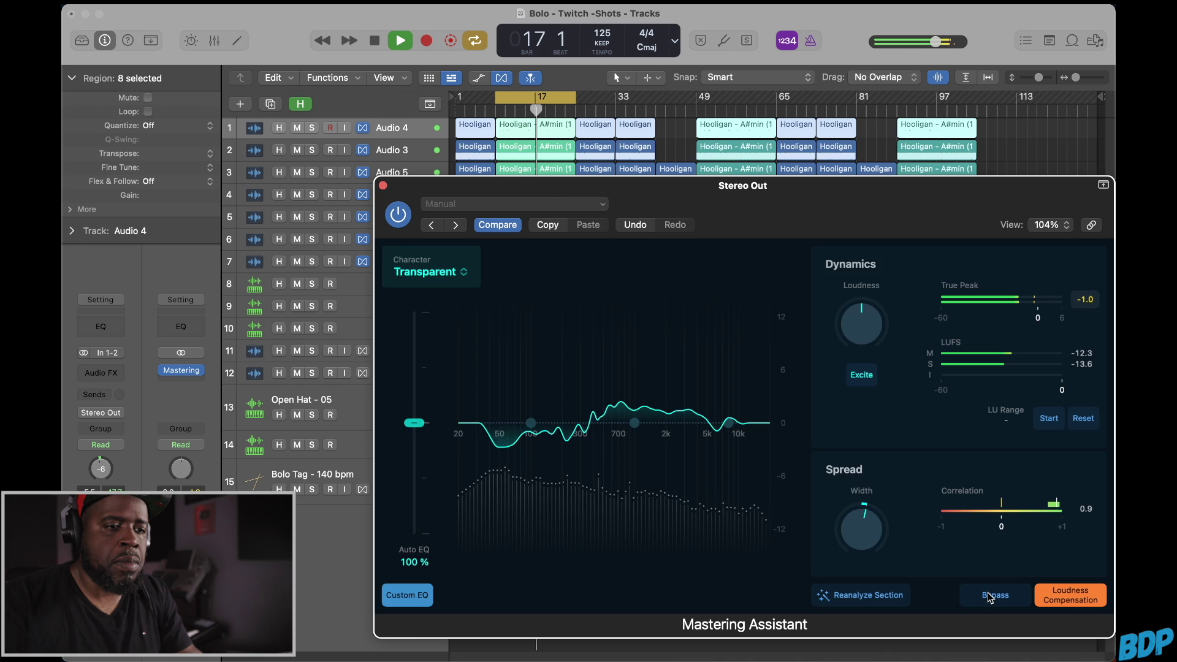
pyautogui.click(989, 596)
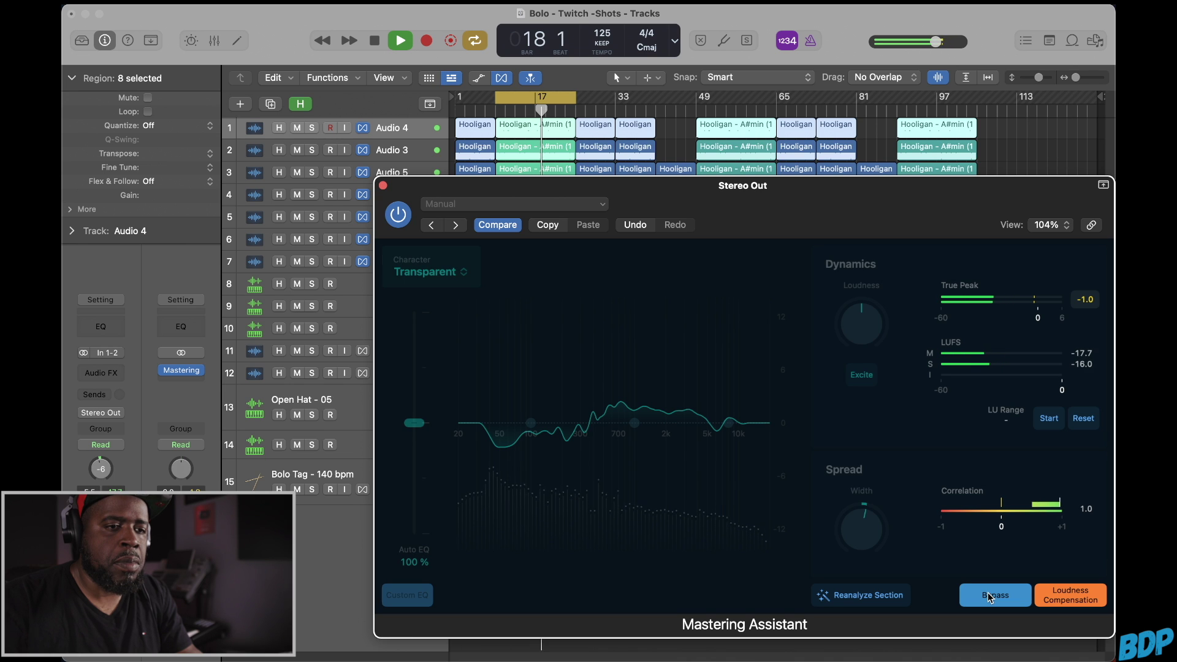
pyautogui.click(990, 595)
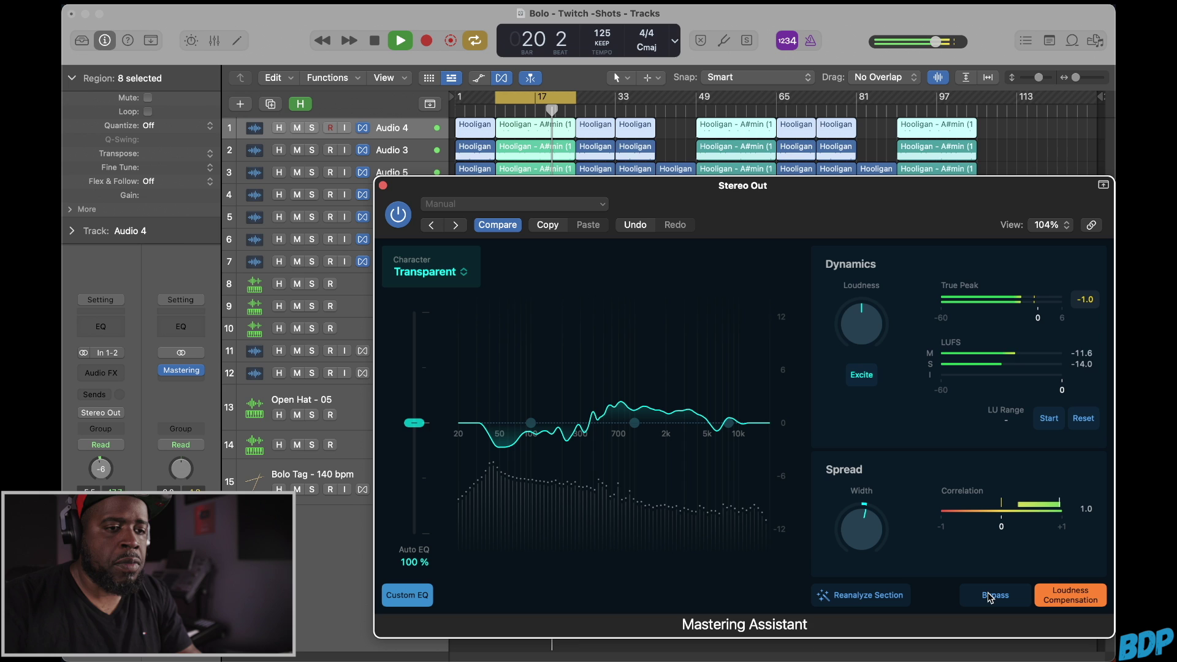
pyautogui.press('space')
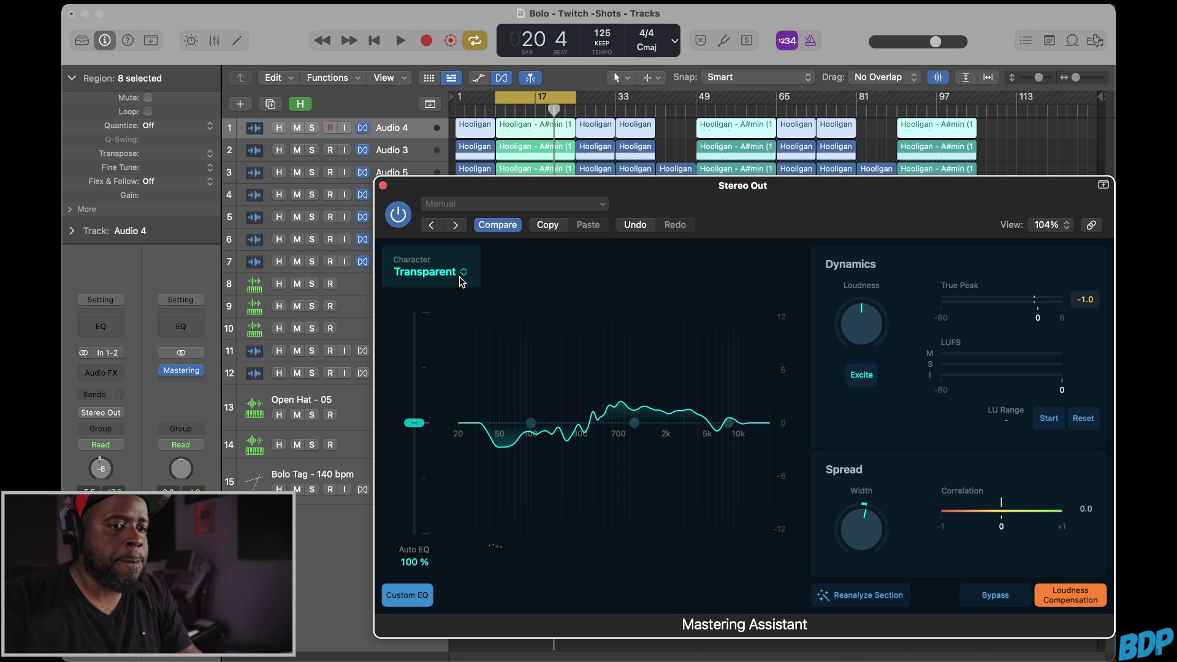
pyautogui.press('space')
pyautogui.click(461, 275)
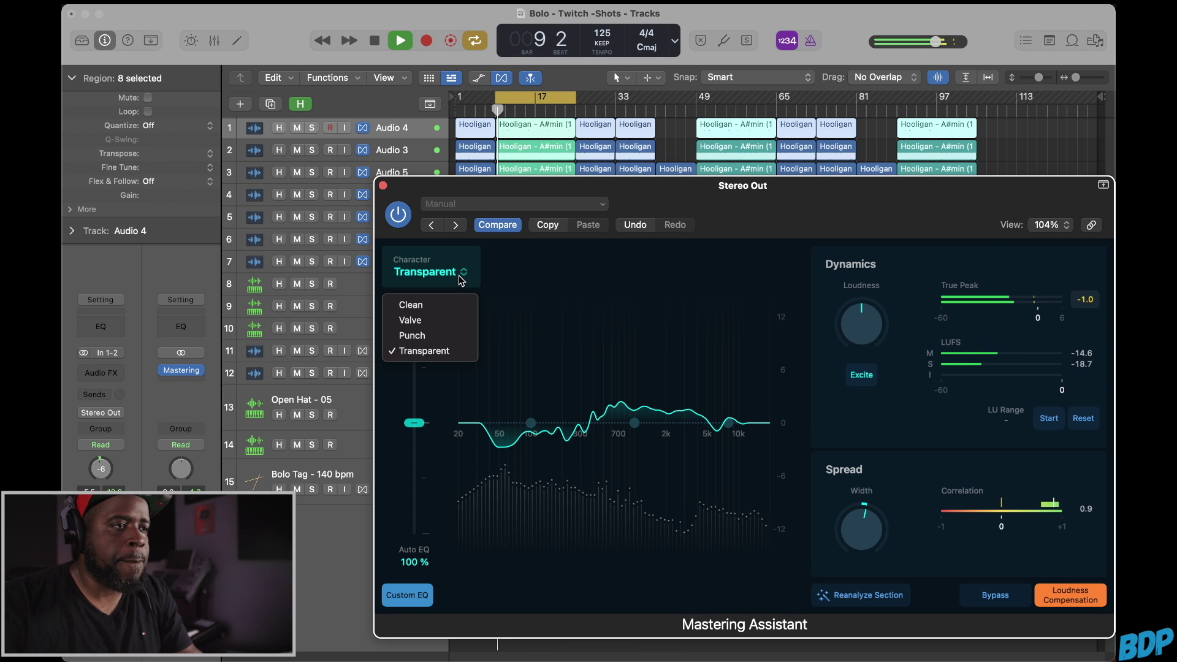
pyautogui.click(439, 305)
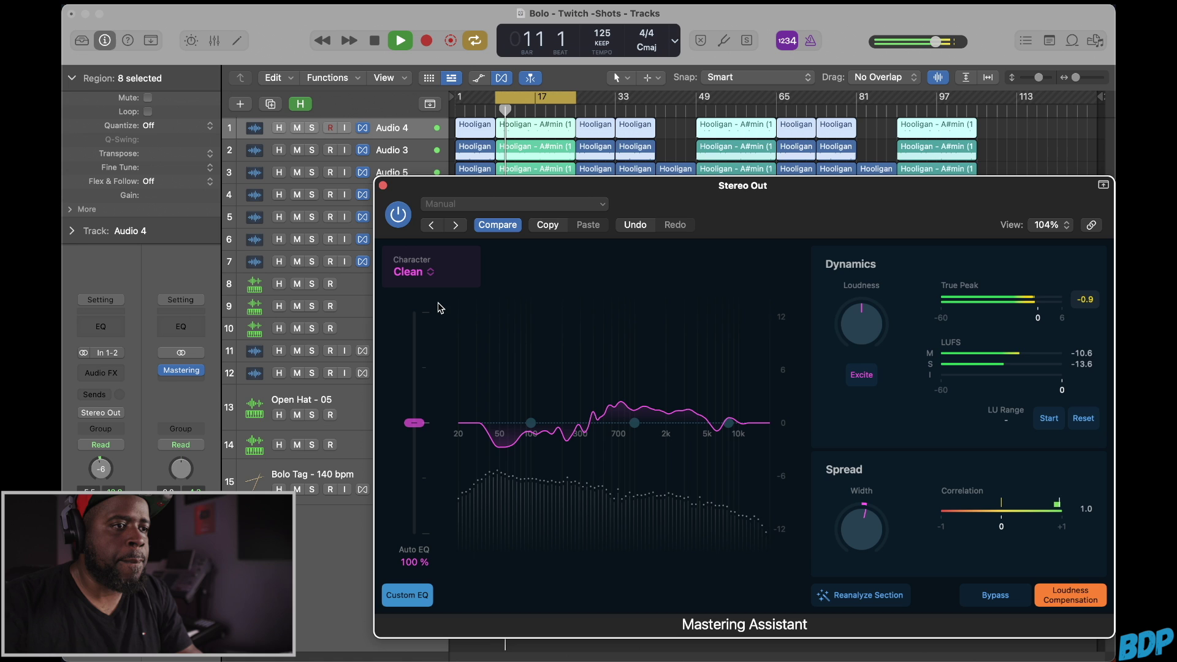
pyautogui.click(431, 273)
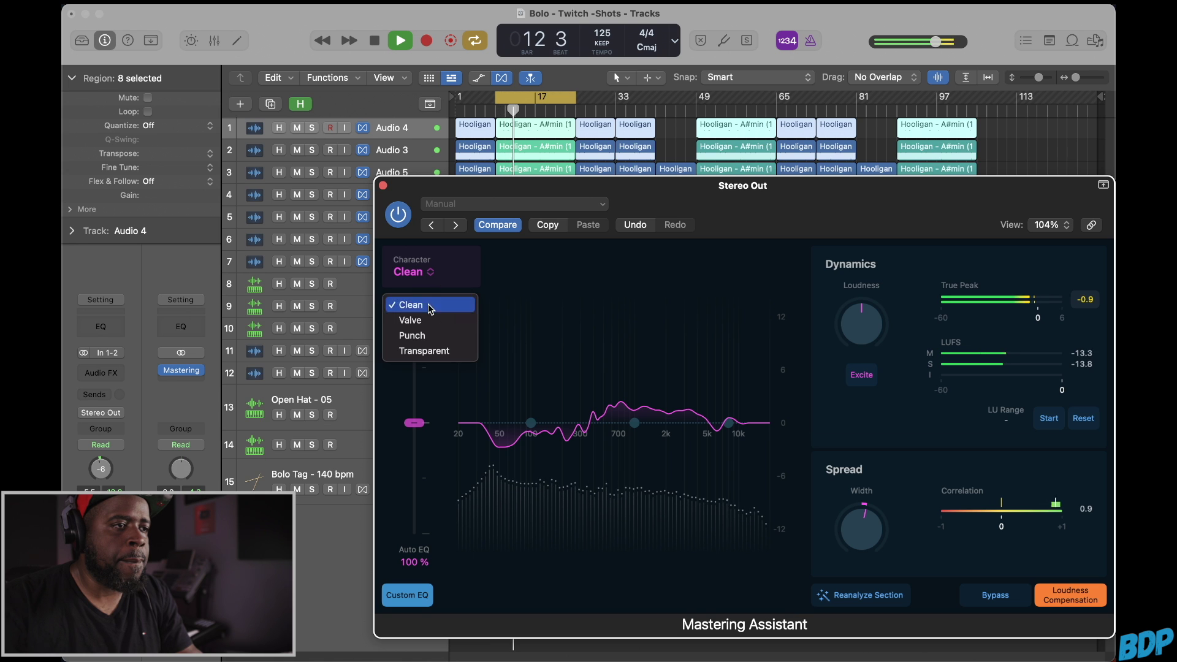
pyautogui.click(429, 319)
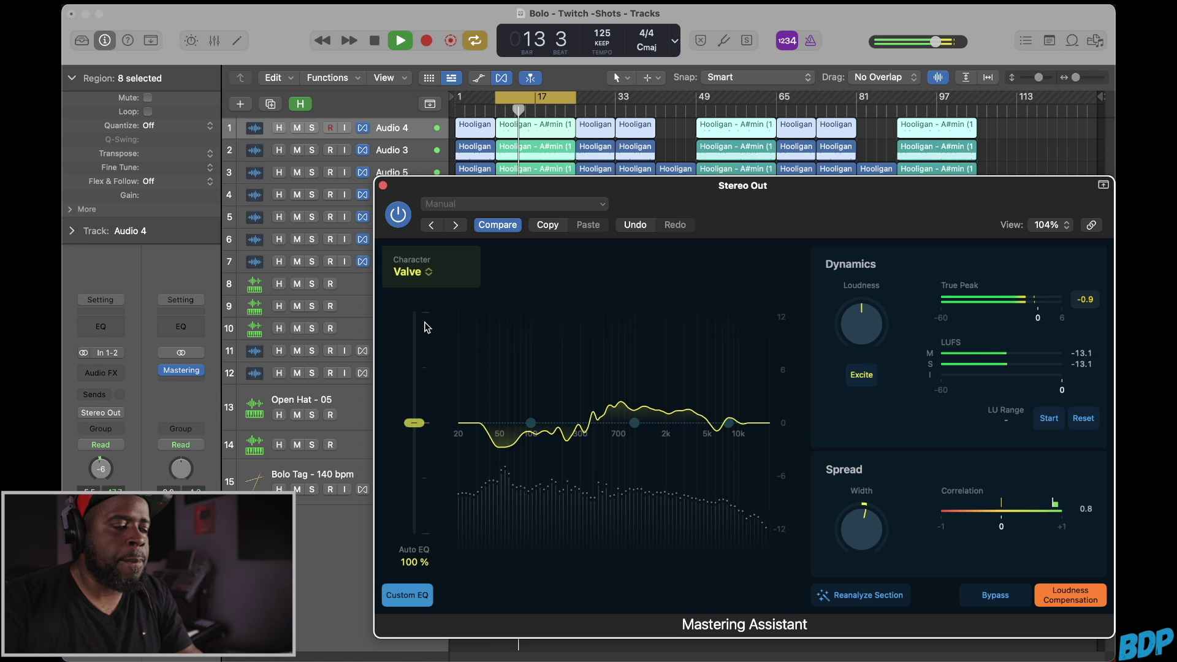
pyautogui.click(429, 274)
pyautogui.click(421, 336)
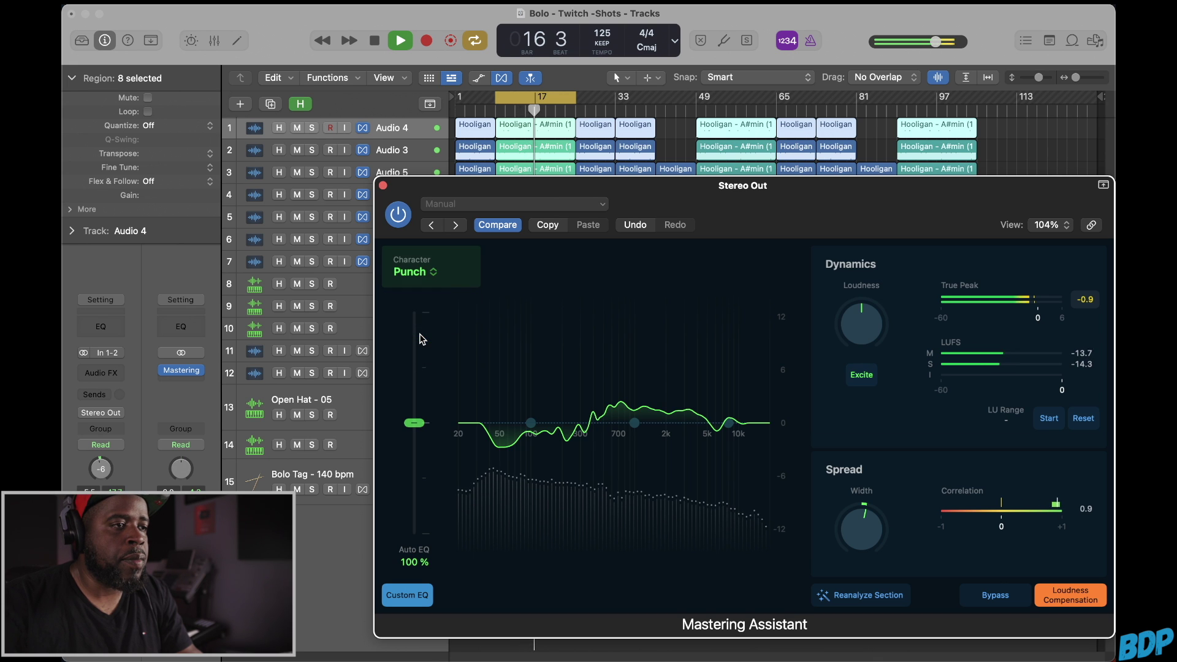
pyautogui.click(433, 275)
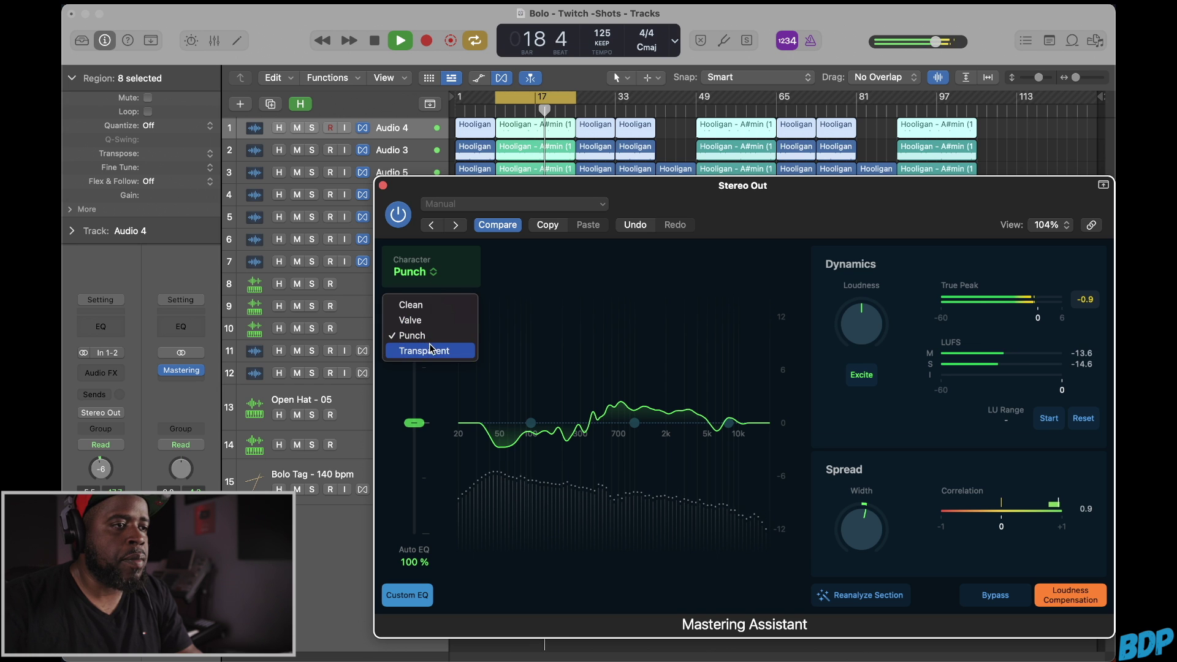
pyautogui.click(430, 350)
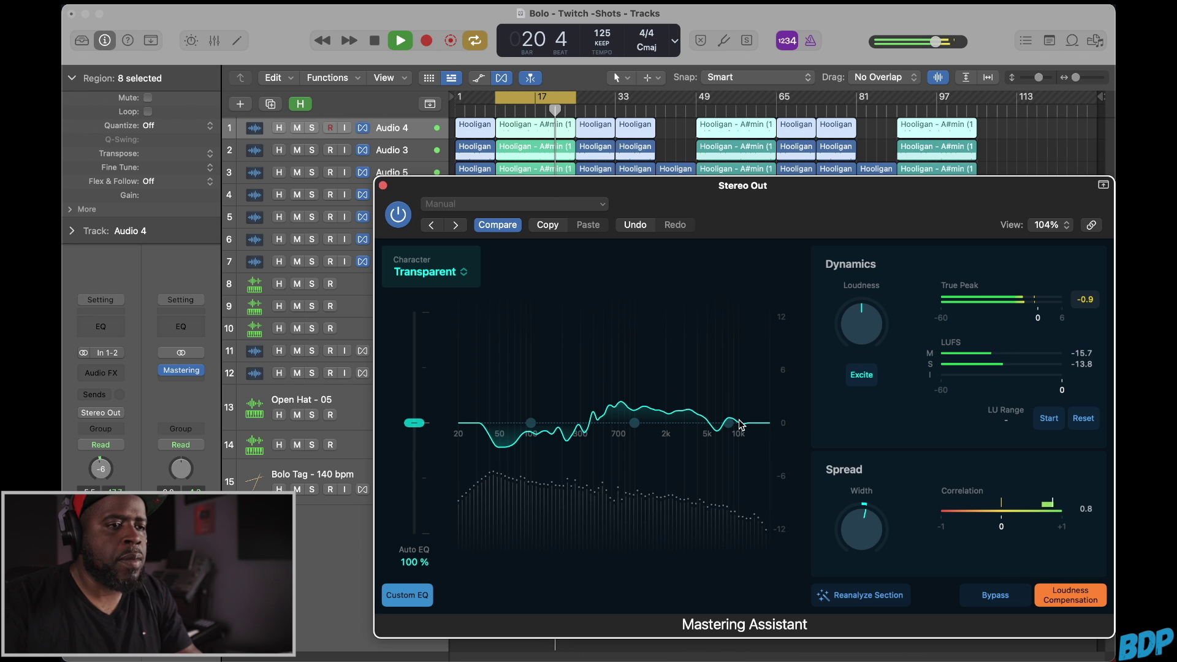
pyautogui.press('space')
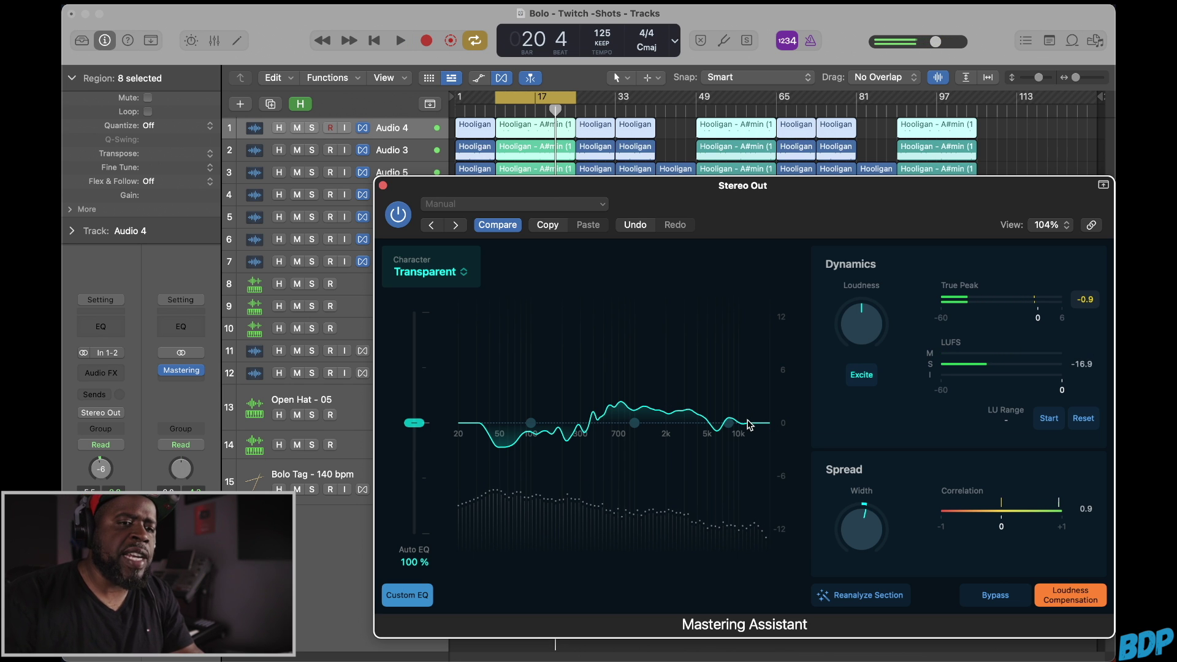